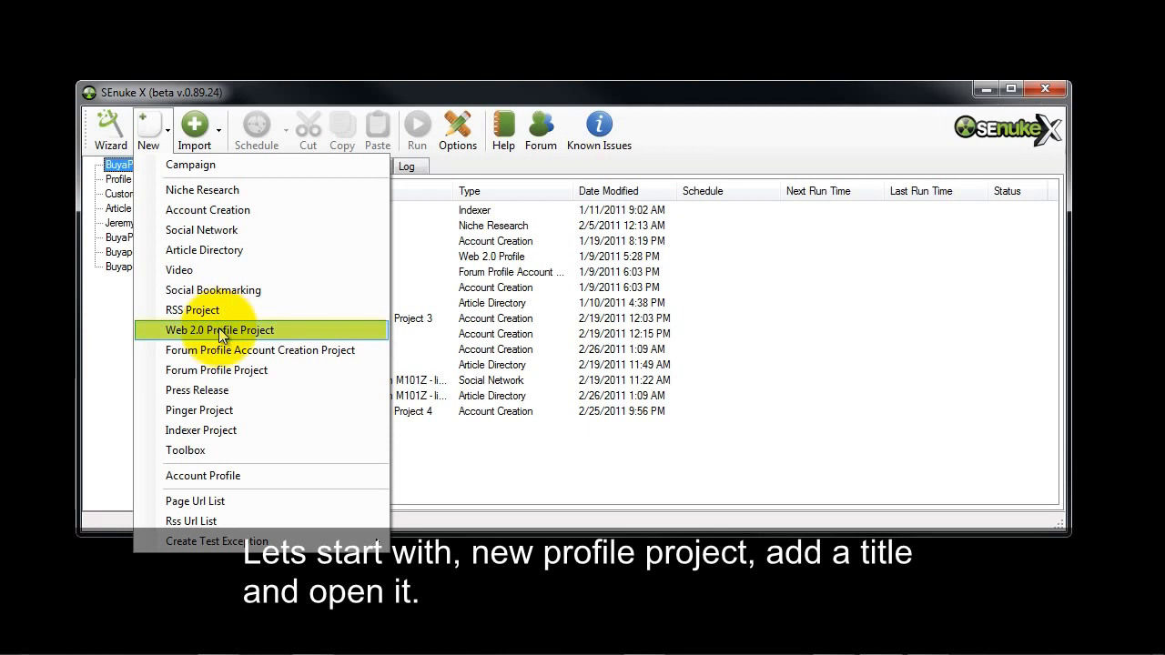
# - Create a Web 2.0 profile project named New Web 2.0 Profile Project 5 and open it
pyautogui.click(171, 139)
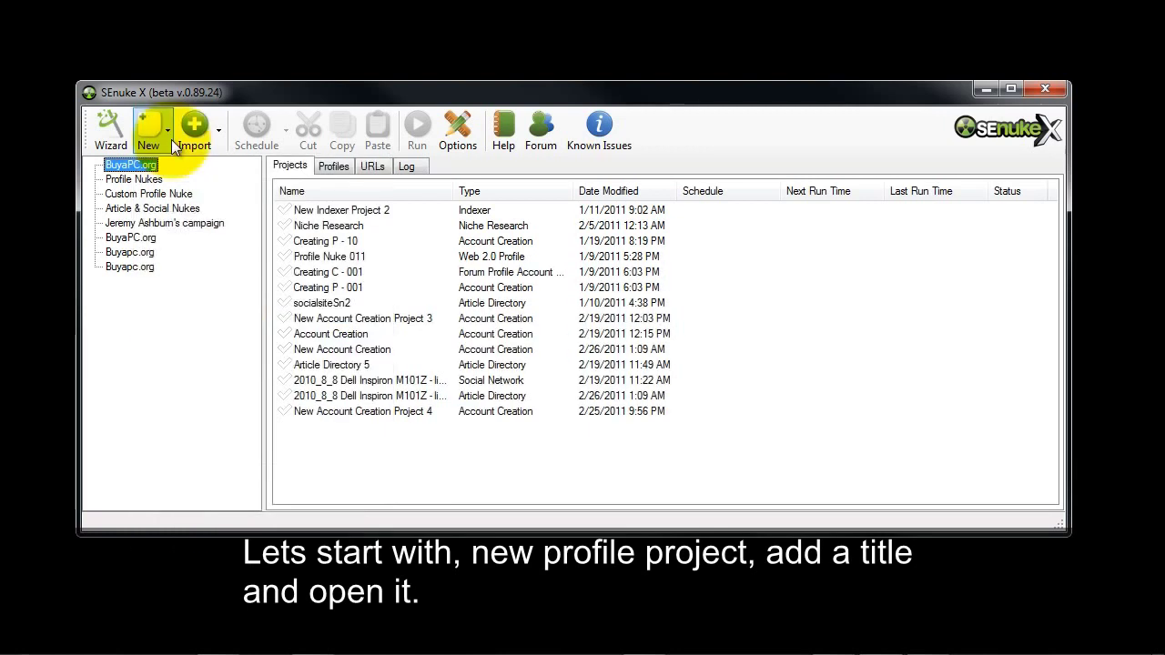
pyautogui.click(151, 127)
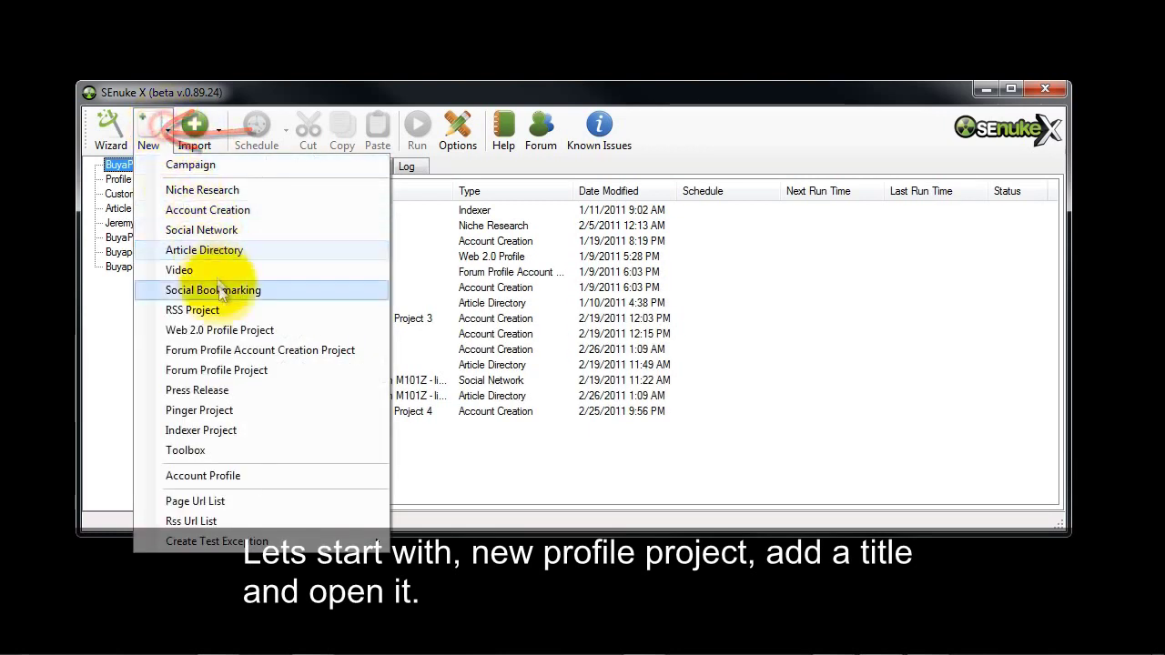
pyautogui.click(224, 333)
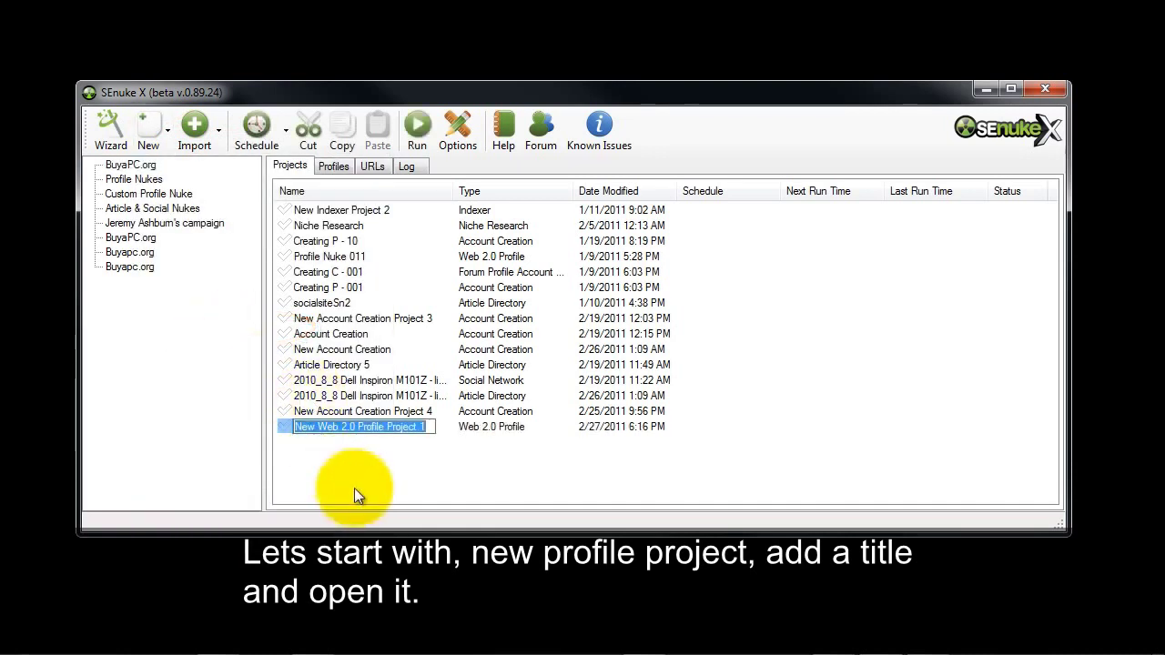
pyautogui.press('End')
pyautogui.press('BackSpace')
pyautogui.write('5')
pyautogui.click(351, 430)
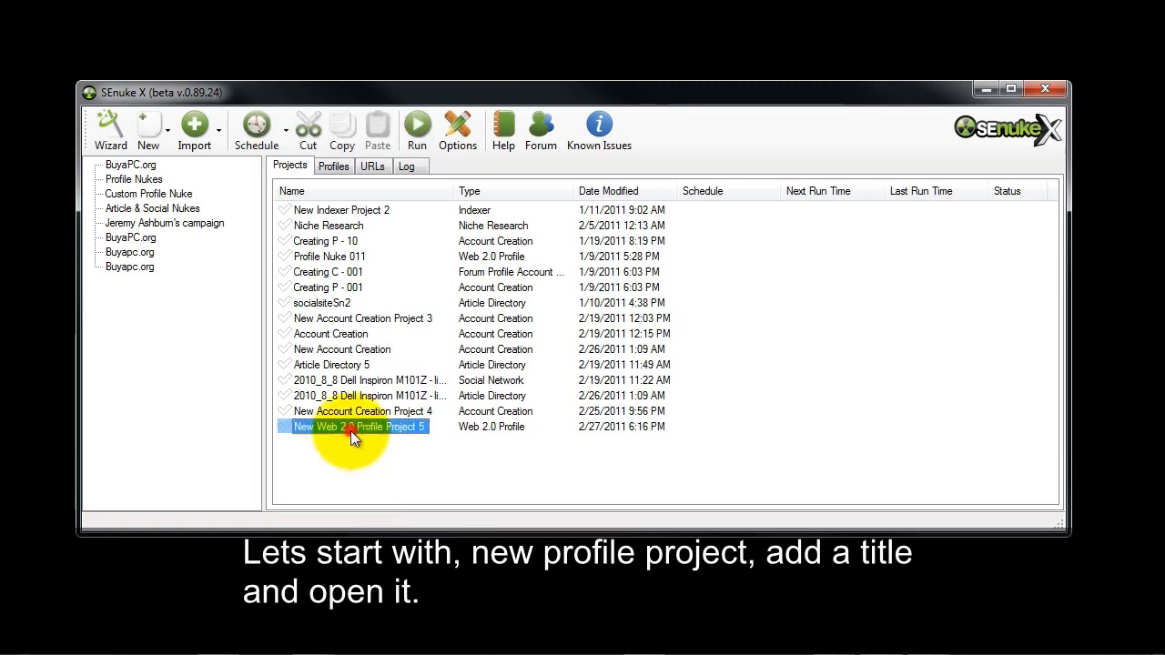
pyautogui.doubleClick(351, 431)
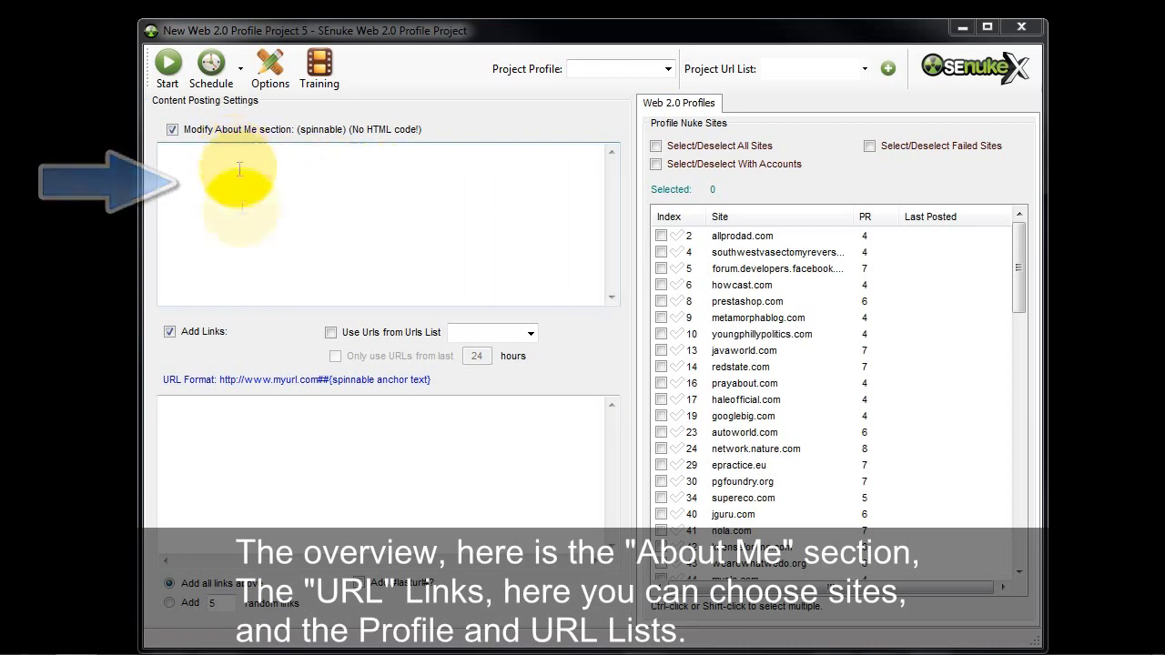
pyautogui.click(273, 465)
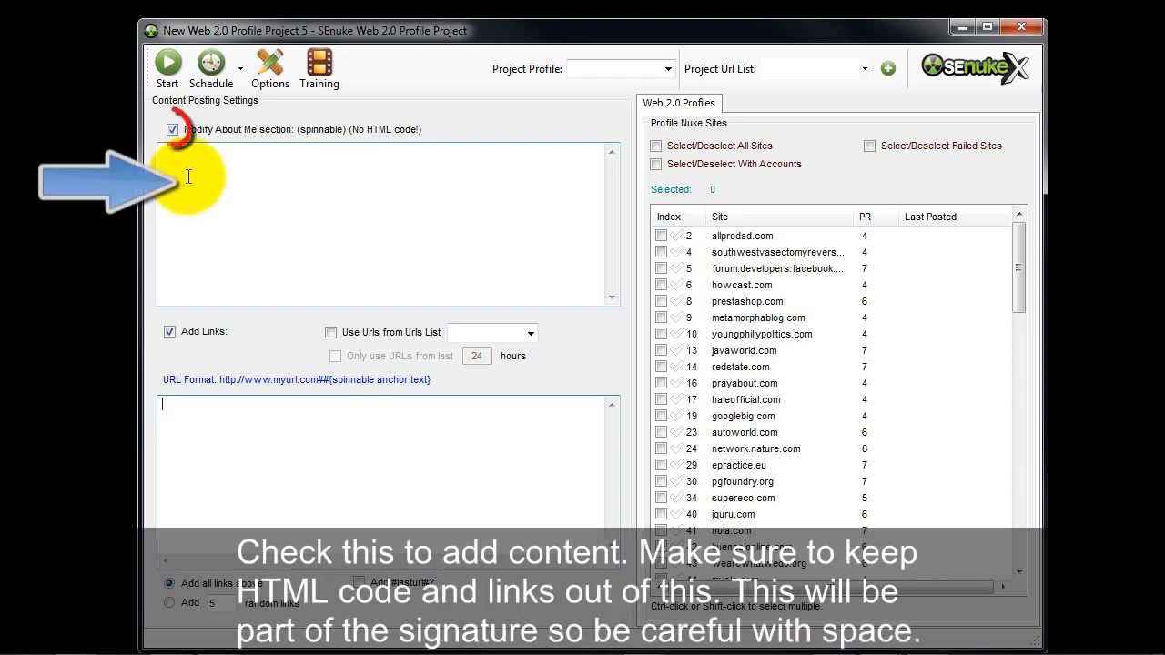
pyautogui.click(172, 130)
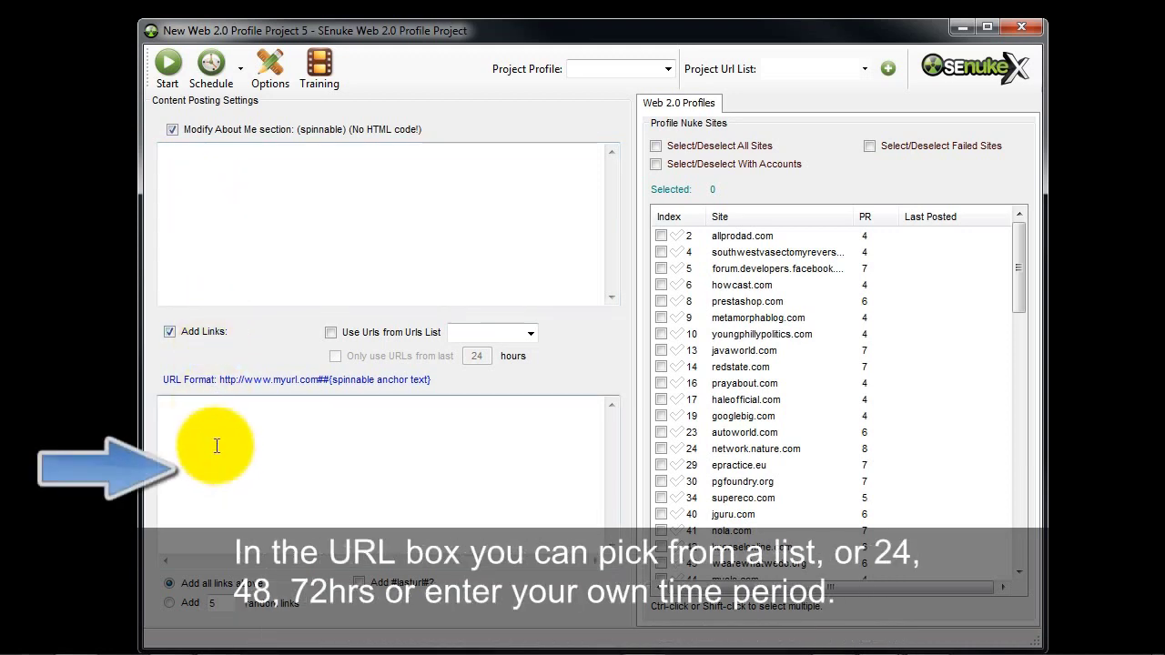
# - Try taking the links from a URL list limited to the last 72 hours, and turn both options off
pyautogui.click(331, 333)
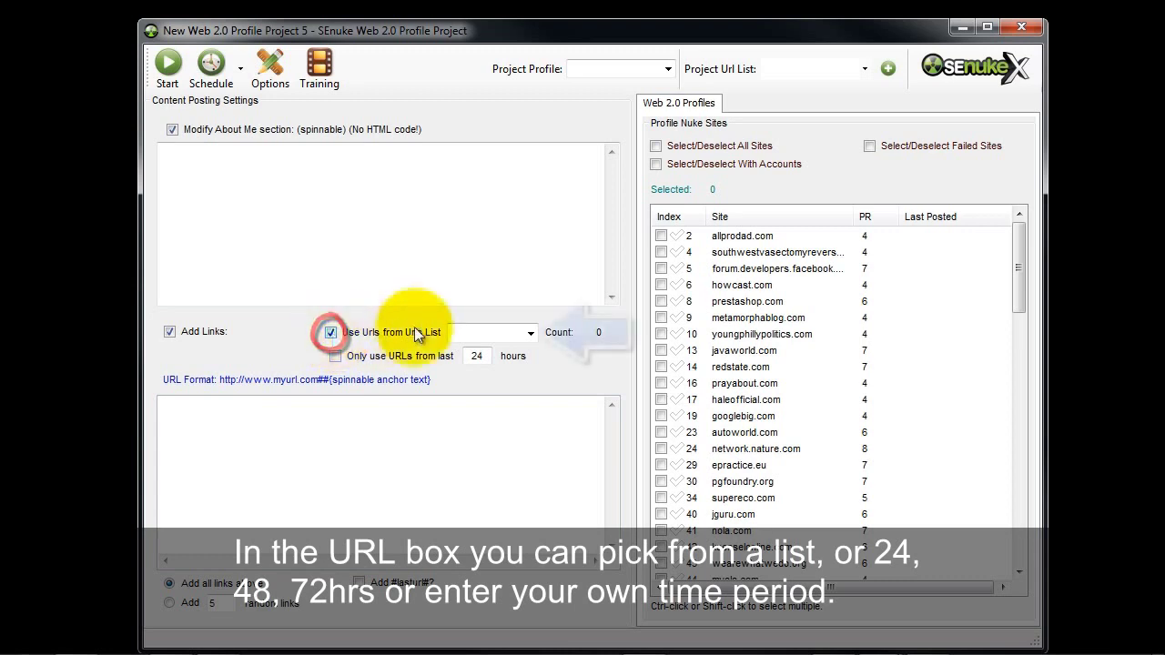
pyautogui.click(529, 333)
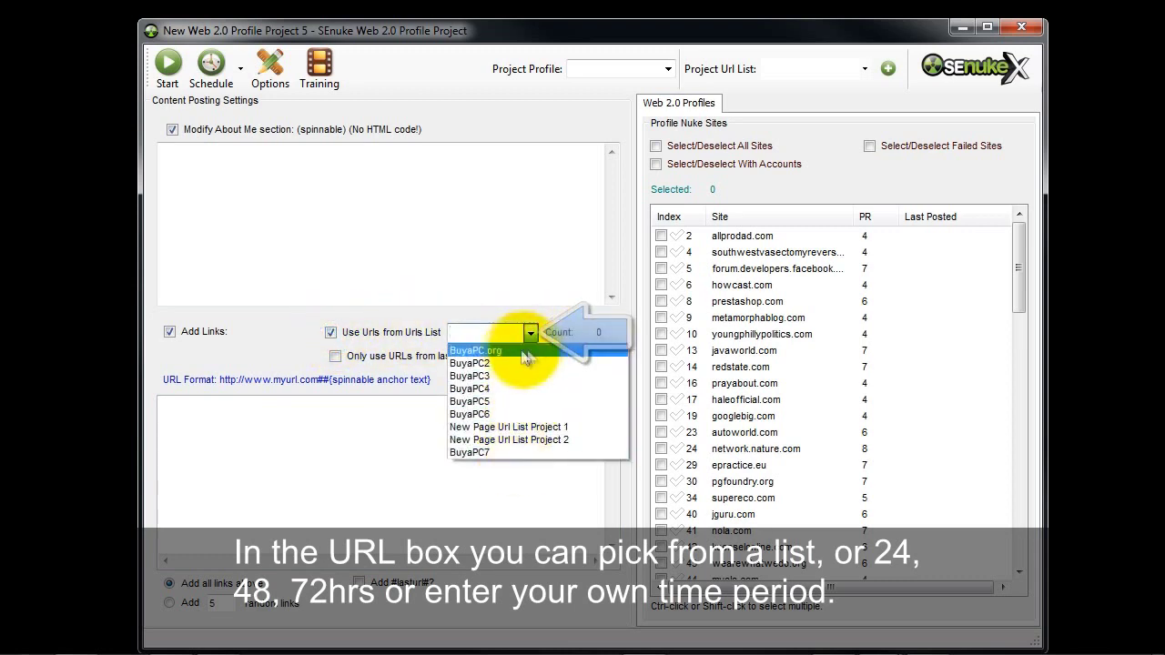
pyautogui.click(334, 357)
pyautogui.click(334, 357)
pyautogui.click(475, 355)
pyautogui.write('48')
pyautogui.press('BackSpace')
pyautogui.press('BackSpace')
pyautogui.write('72')
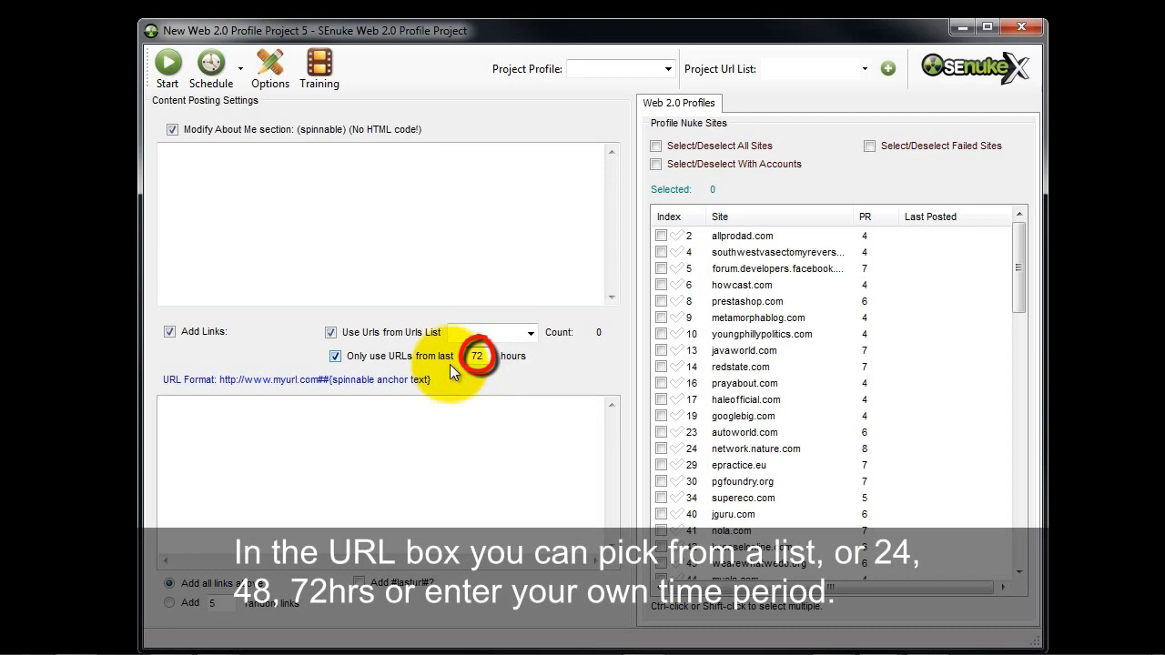
pyautogui.click(334, 357)
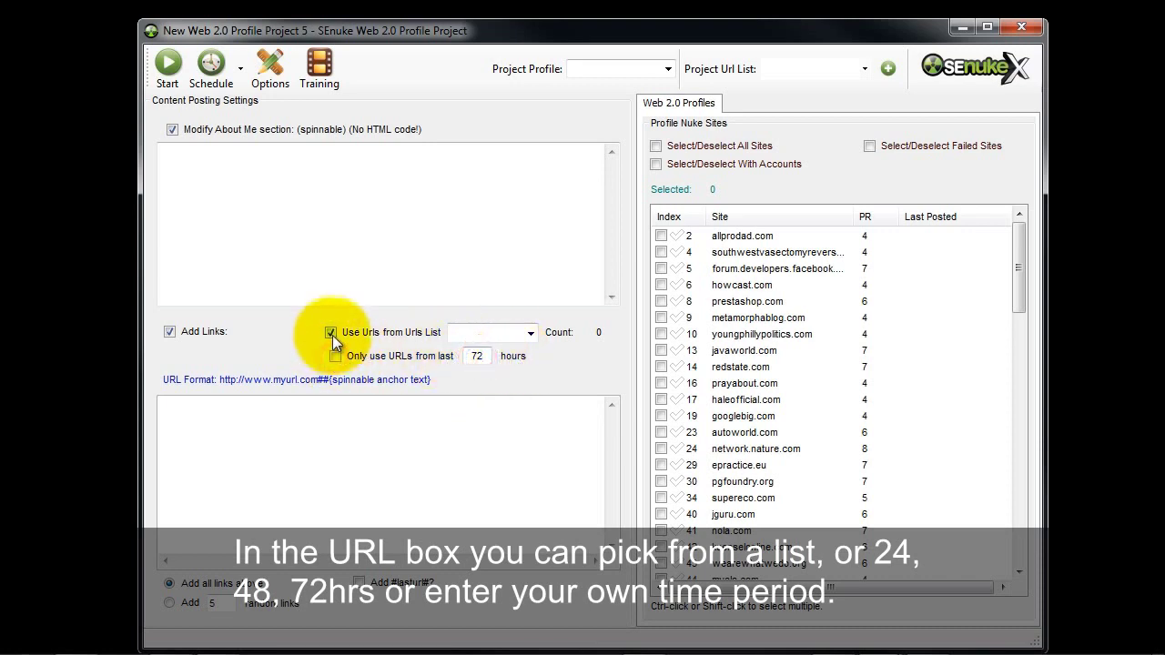
pyautogui.click(330, 333)
pyautogui.click(266, 421)
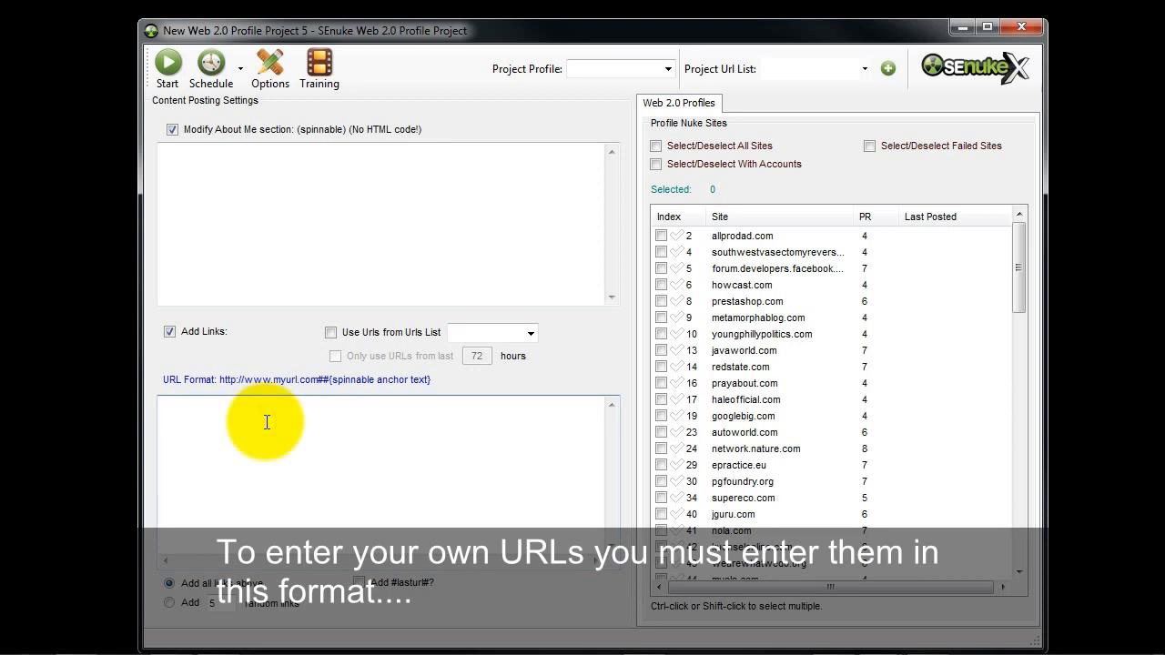
pyautogui.write('http://www.senukex.tv##{SENukeX.tv Training Videos|SENukeX Videos|SENukeX X Videos}')
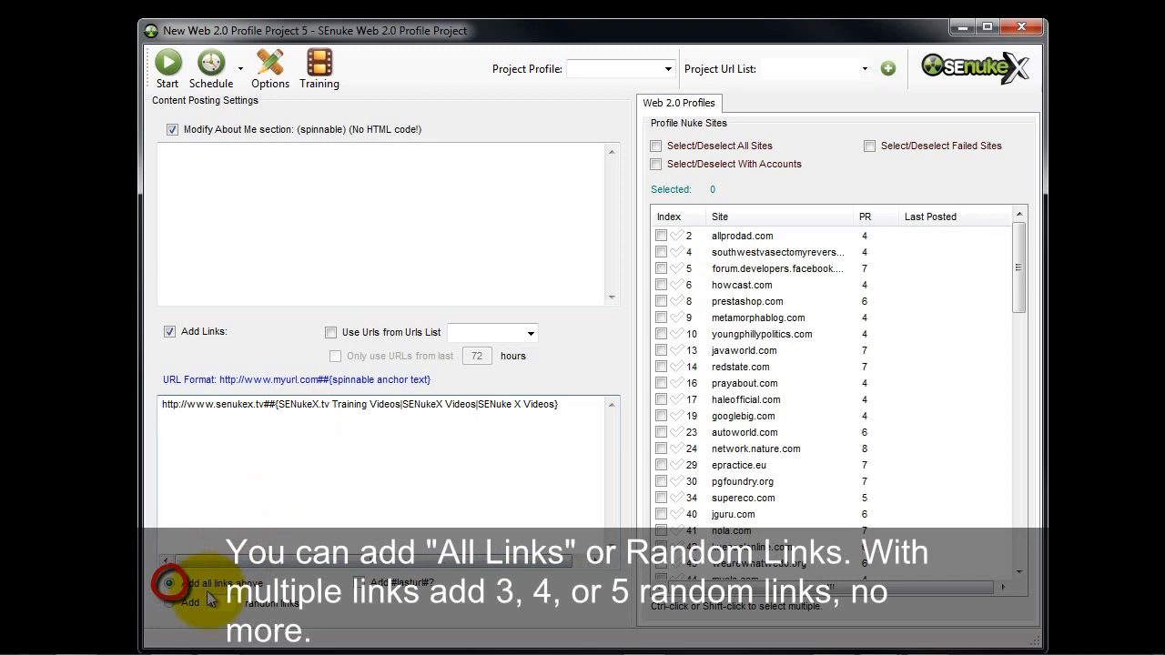
pyautogui.click(169, 604)
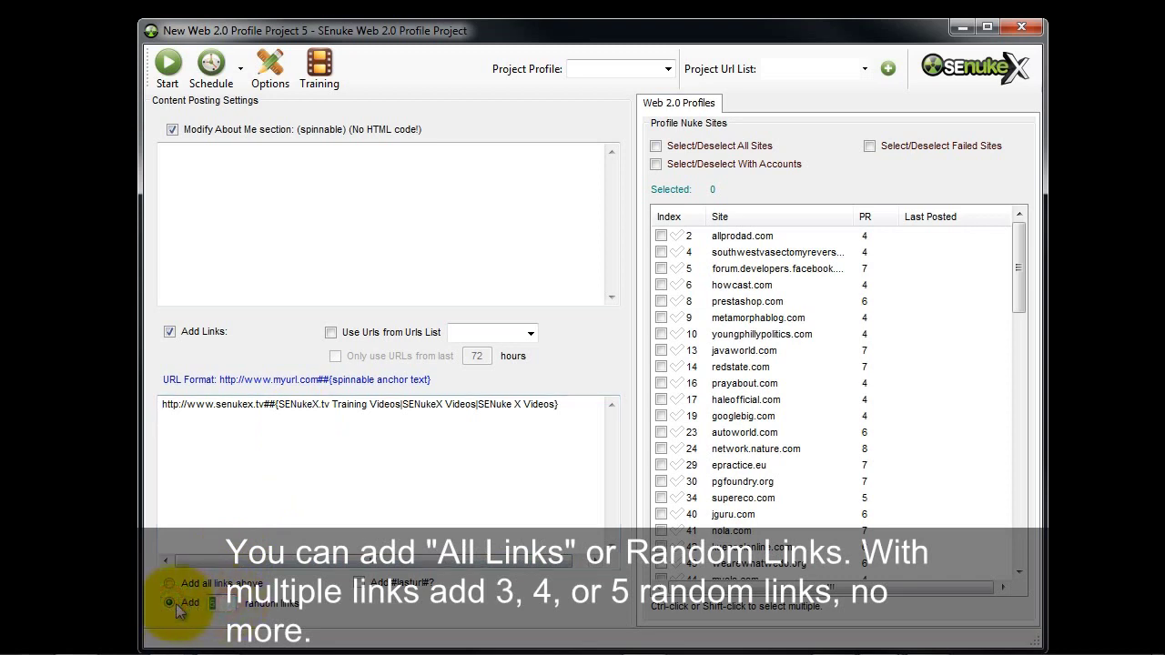
# - Add seven more copies of the same spinnable senukex.tv link, one per line, below the first
pyautogui.click(550, 401)
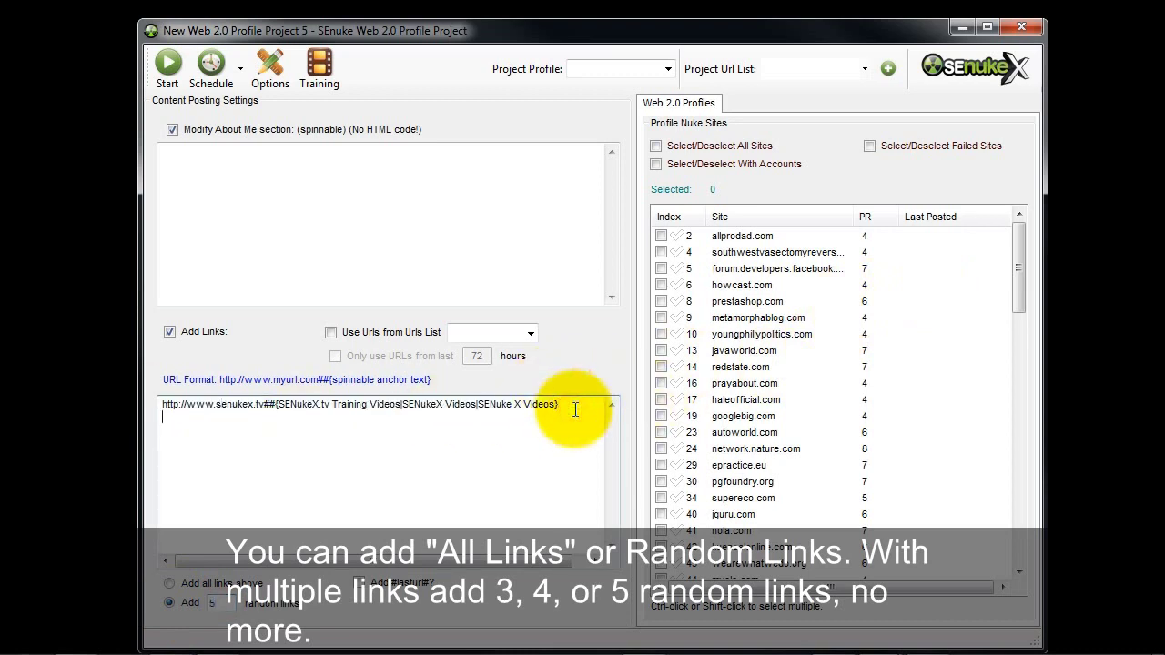
pyautogui.press('Return')
pyautogui.write('http://www.senukex.tv##{SENukeX.tv Training Videos|SENukeX Videos|SENuke X Videos}')
pyautogui.press('Return')
pyautogui.write('http://www.senukex.tv##{SENukeX.tv Training Videos|SENukeX Videos|SENuke X Videos}')
pyautogui.press('Return')
pyautogui.write('http://www.senukex.tv##{SENukeX.tv Training Videos|SENukeX Videos|SENuke X Videos}')
pyautogui.press('Return')
pyautogui.write('http://www.senukex.tv##{SENukeX.tv Training Videos|SENukeX Videos|SENuke X Videos}')
pyautogui.press('Return')
pyautogui.hotkey('ctrl', 'v')
pyautogui.press('Return')
pyautogui.hotkey('ctrl', 'v')
pyautogui.press('Return')
pyautogui.write('http://www.senukex.tv##{SENukeX.tv Training Videos|SENukeX Videos|SENuke X Videos}')
pyautogui.press('Return')
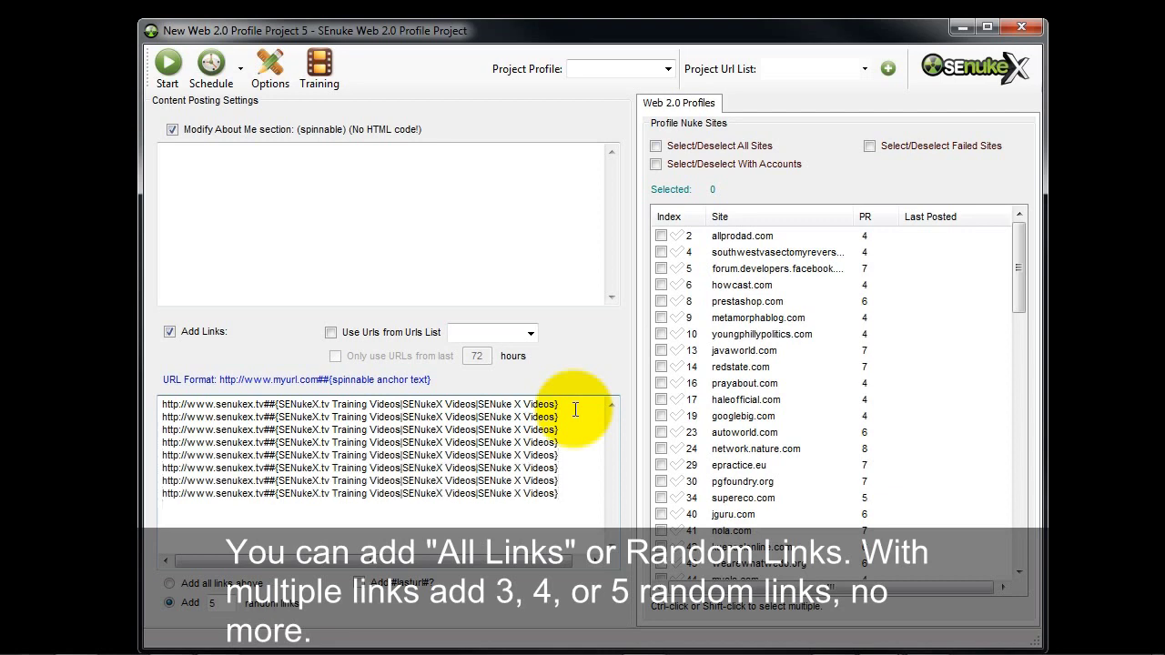
# - Try 3 as the number of random links, and return it to 5
pyautogui.doubleClick(219, 602)
pyautogui.write('3')
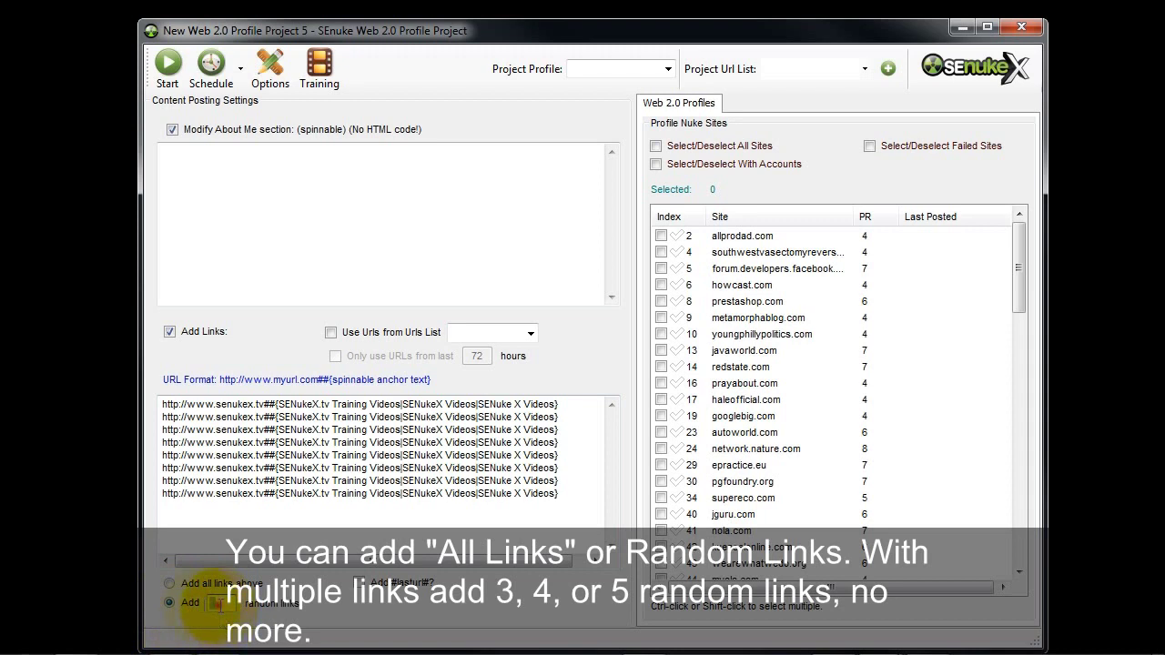
pyautogui.press('BackSpace')
pyautogui.write('5')
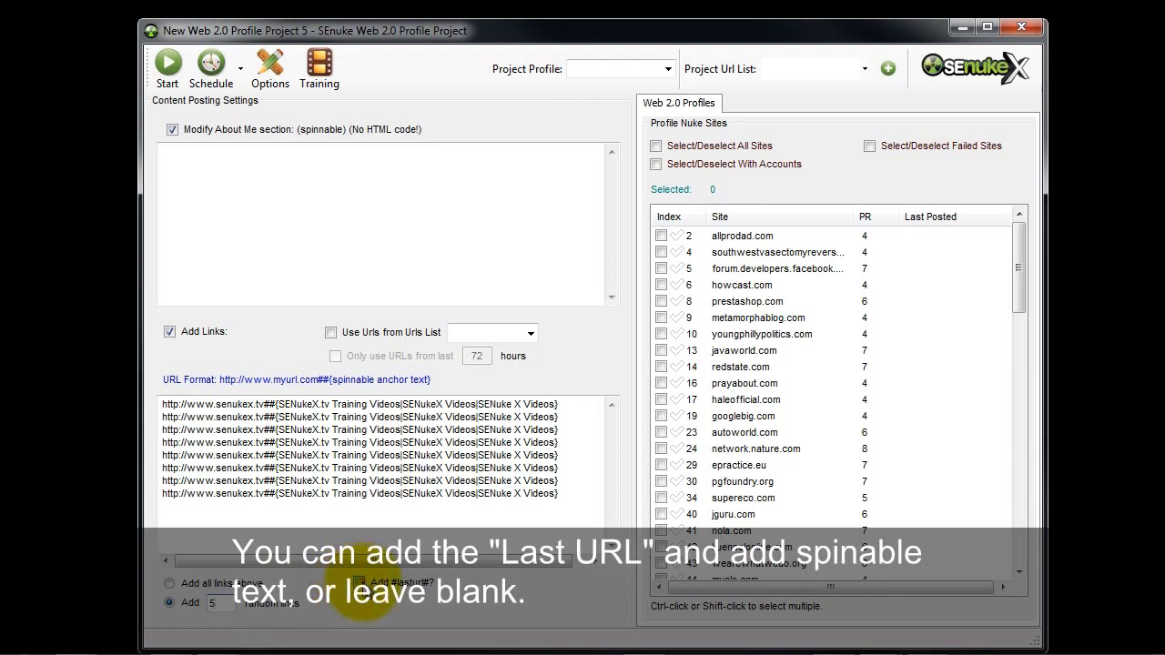
# - Enable adding #lasturl# with the spinnable anchor text {SenukeX Videos|SenukeX}
pyautogui.click(363, 584)
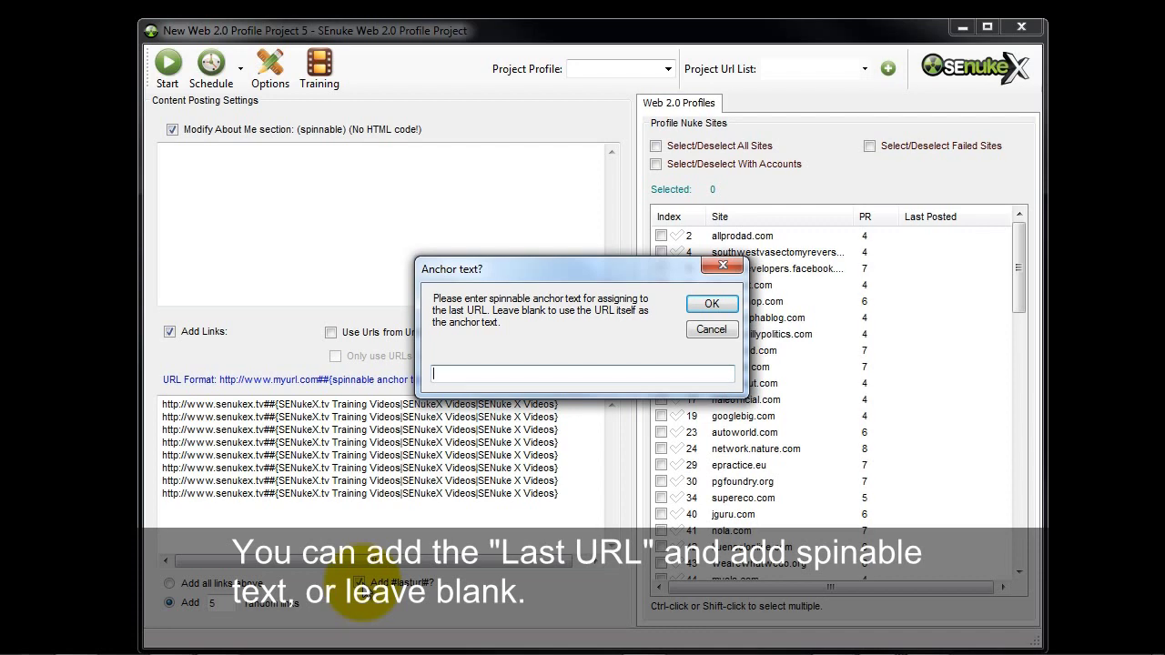
pyautogui.write('{SenukeX Videos|SenukeX}')
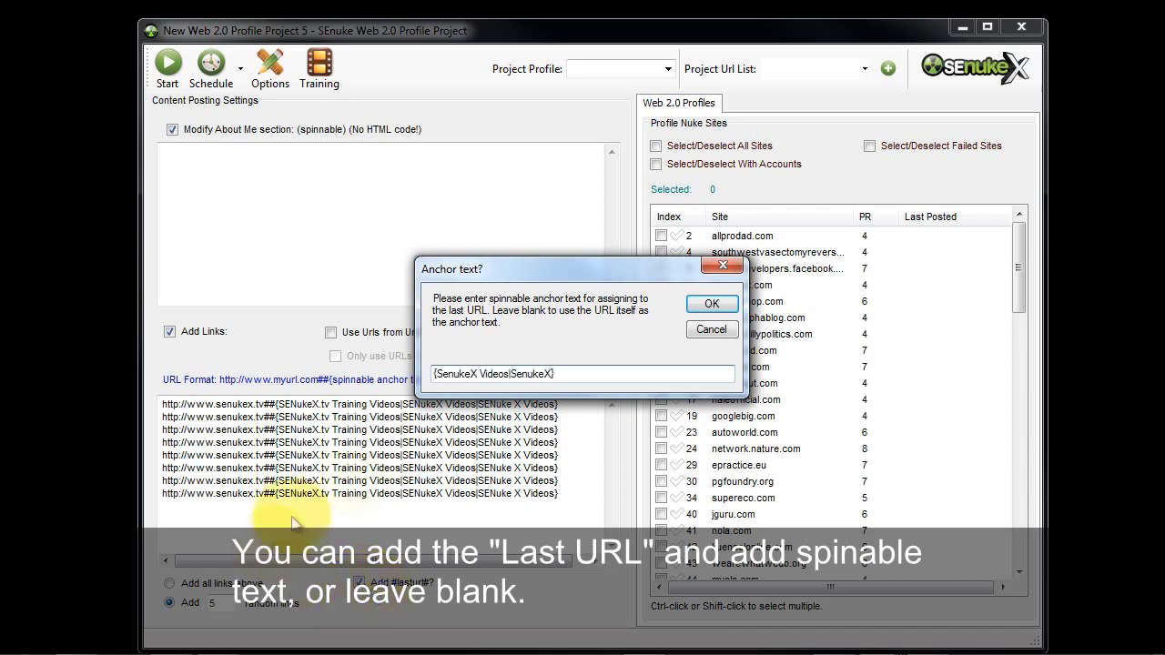
pyautogui.click(712, 305)
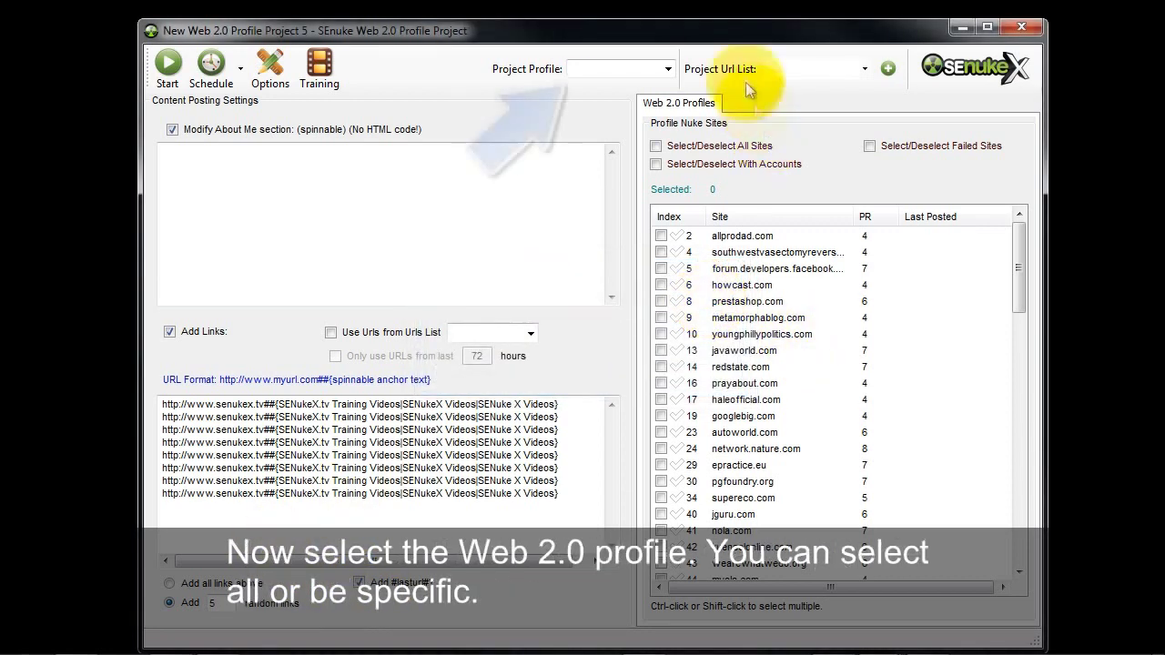
# - Assign the project profiles SA 001, SA 002, SA 003, SA 004 and P 001 to the project
pyautogui.click(669, 71)
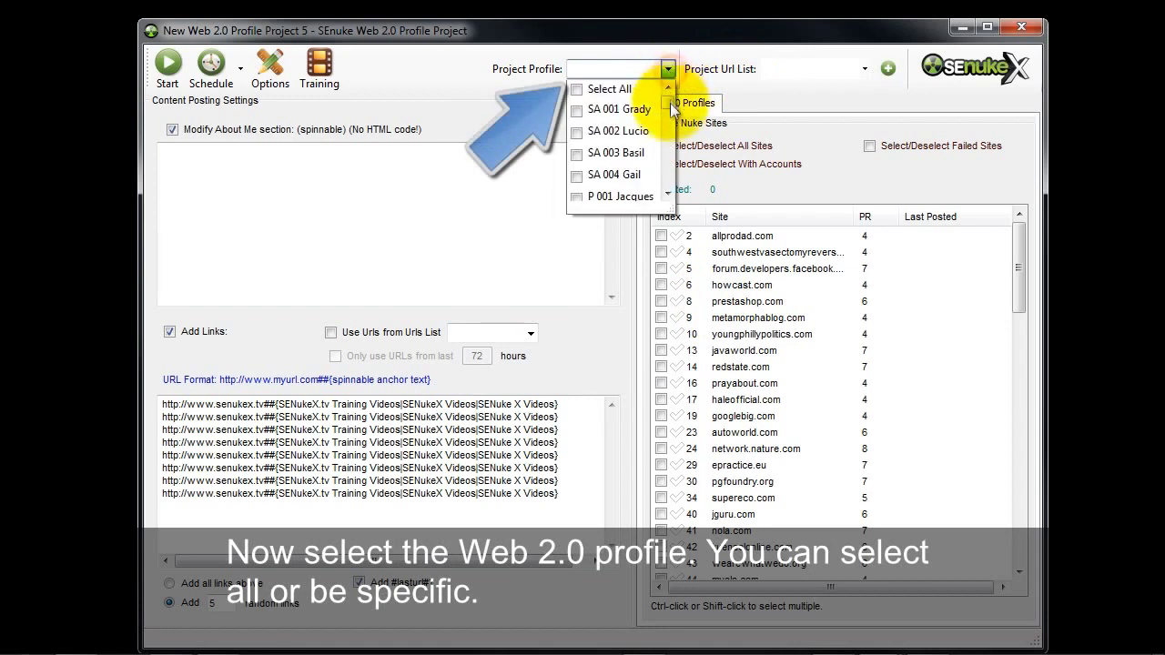
pyautogui.moveTo(669, 104); pyautogui.dragTo(668, 197)
pyautogui.scroll(-3, 669, 197)
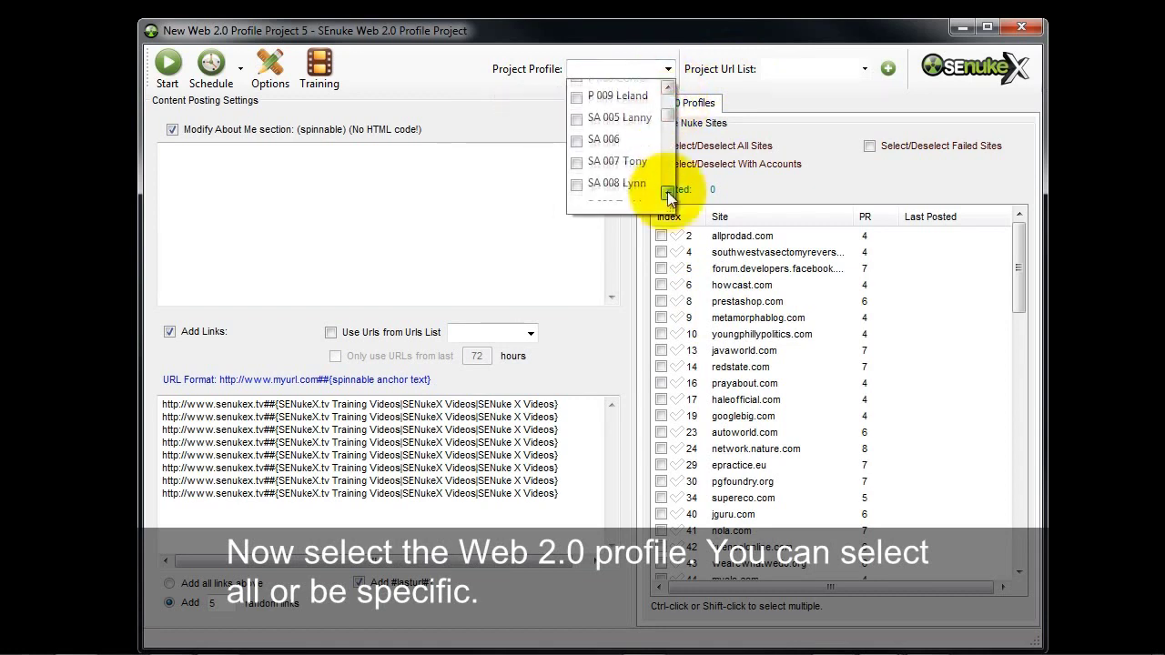
pyautogui.scroll(-3, 669, 197)
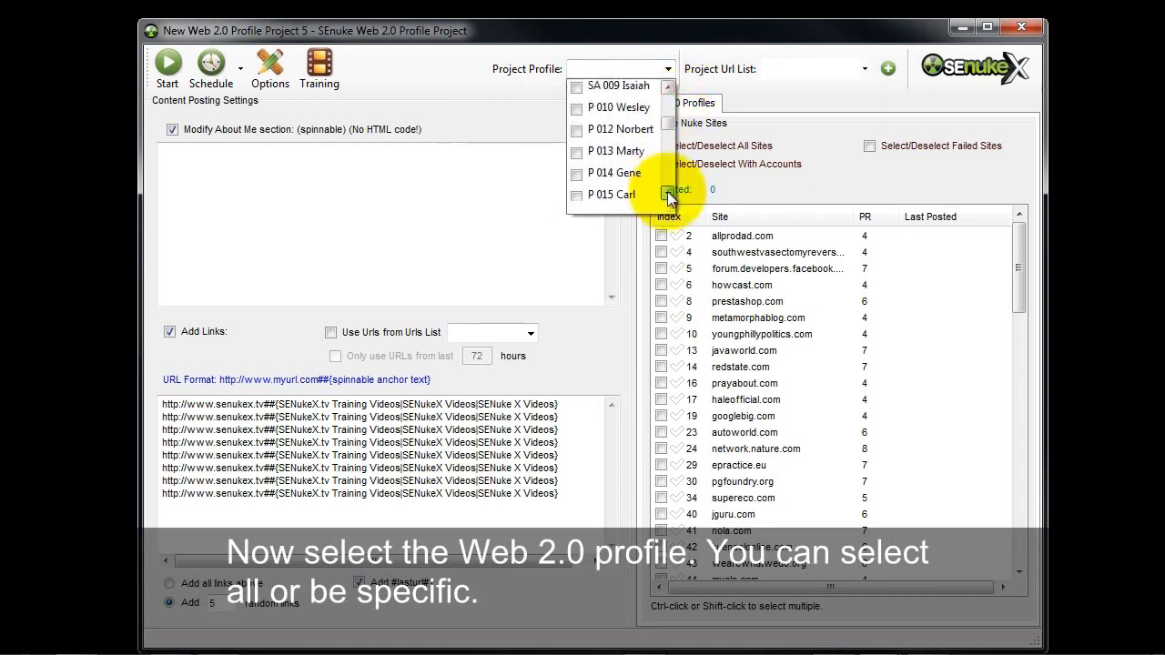
pyautogui.scroll(10, 593, 108)
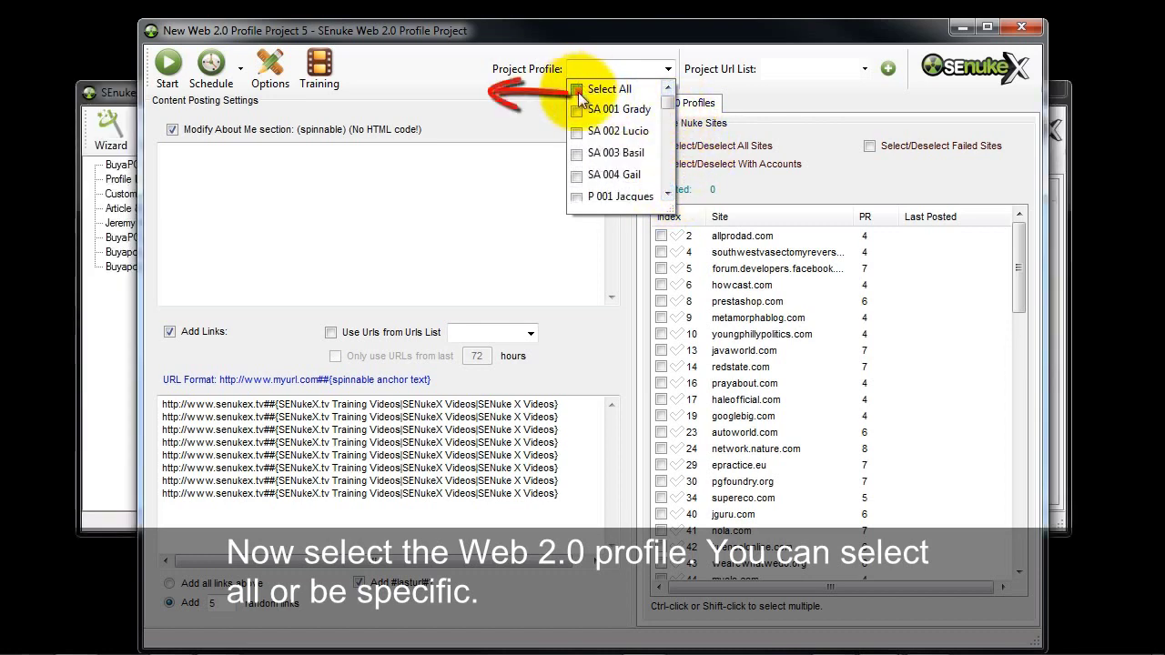
pyautogui.click(577, 91)
pyautogui.click(577, 91)
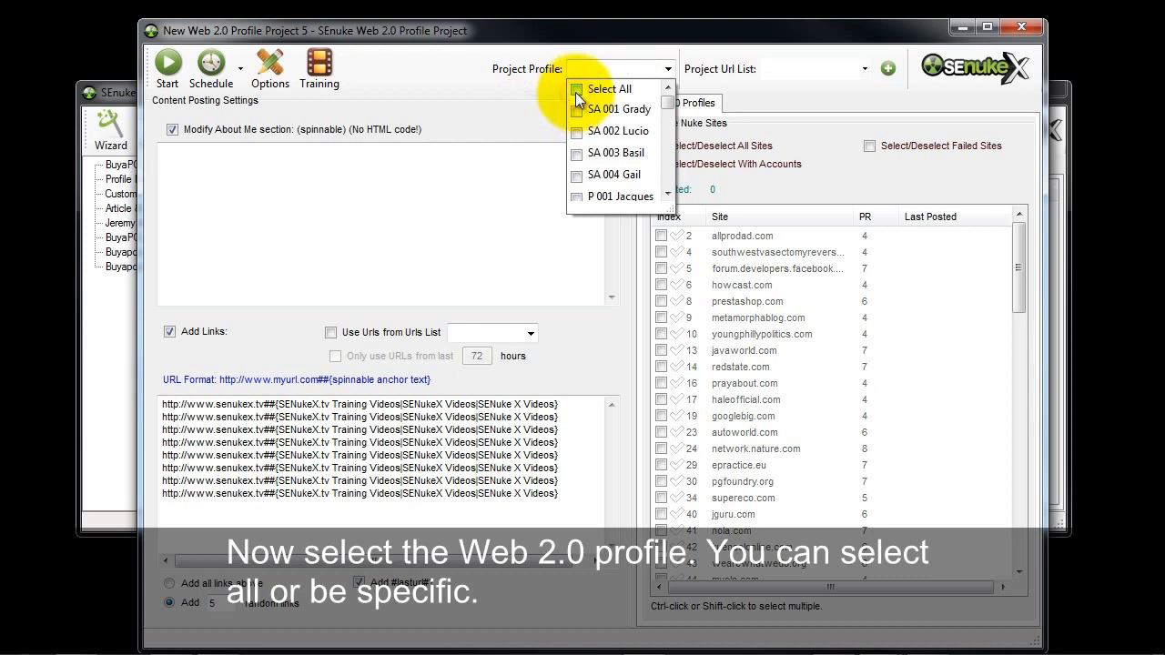
pyautogui.click(577, 110)
pyautogui.click(577, 131)
pyautogui.click(577, 152)
pyautogui.click(577, 176)
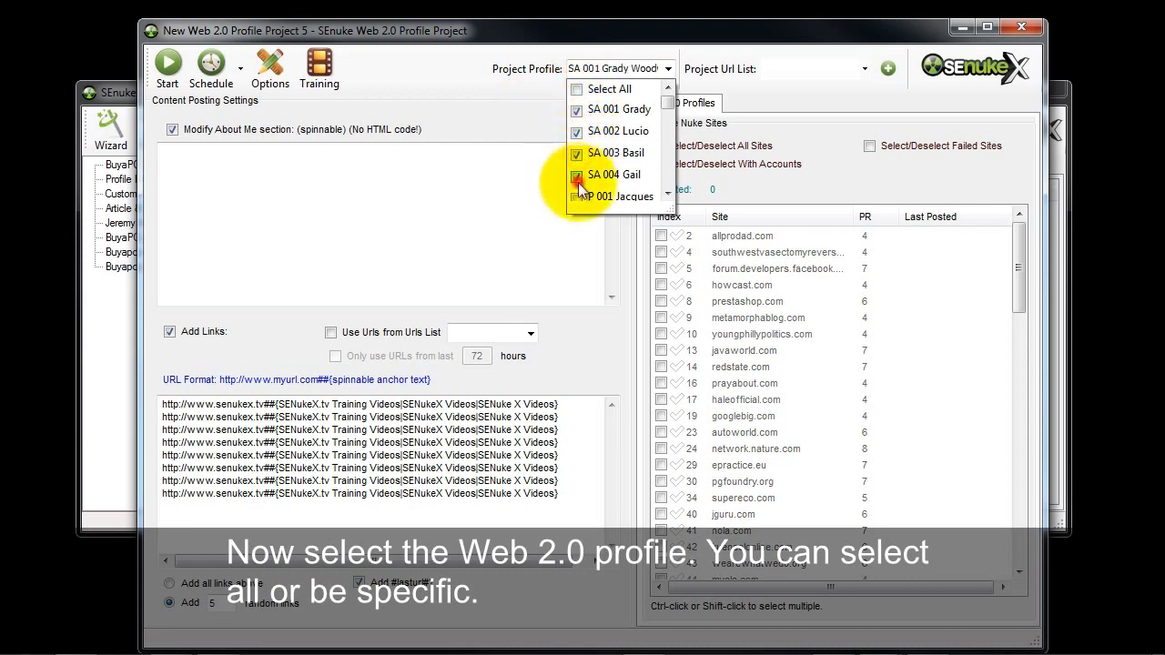
pyautogui.click(577, 199)
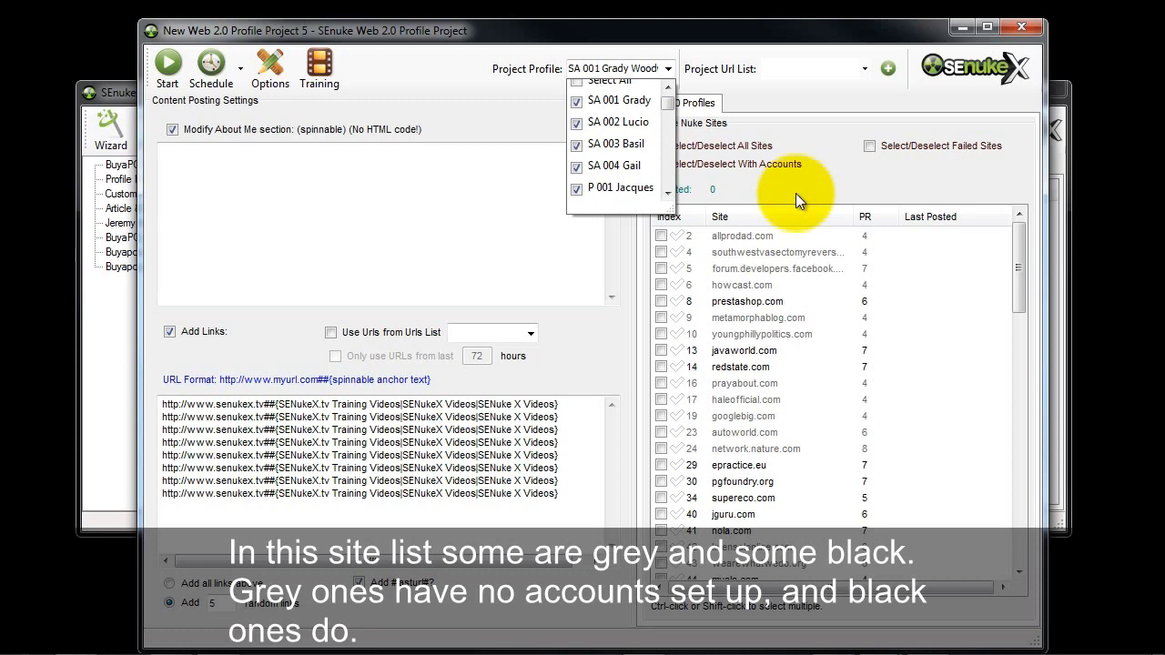
# - Set the project URL list to BuyaPC7 and select all Web 2.0 profile sites
pyautogui.click(865, 69)
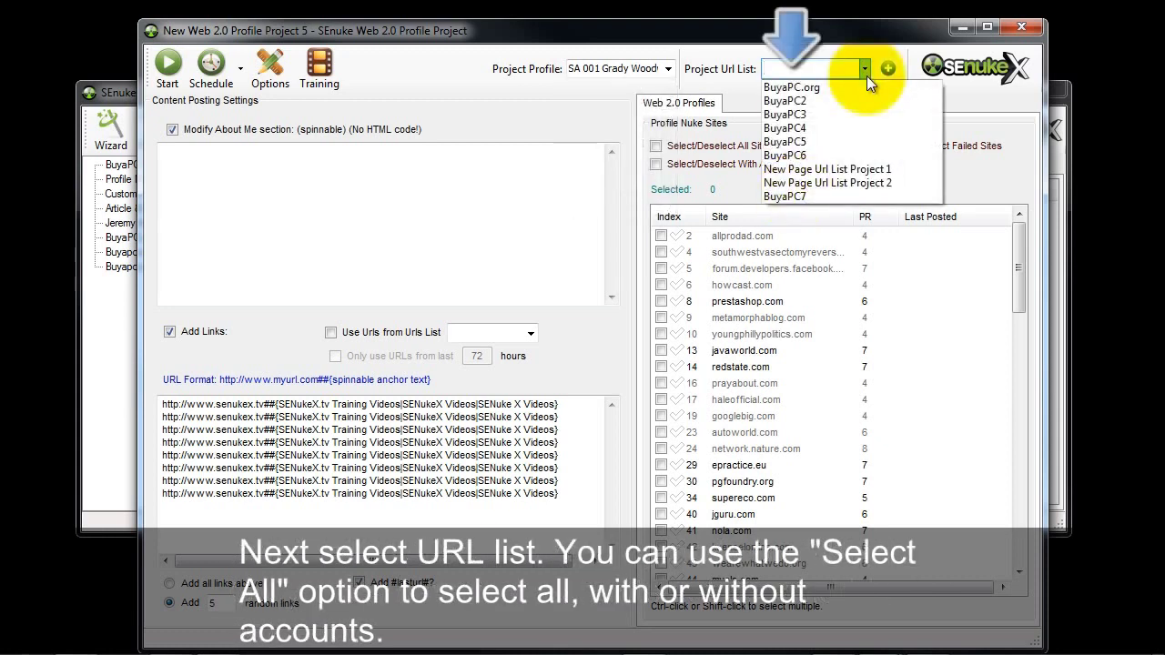
pyautogui.click(802, 197)
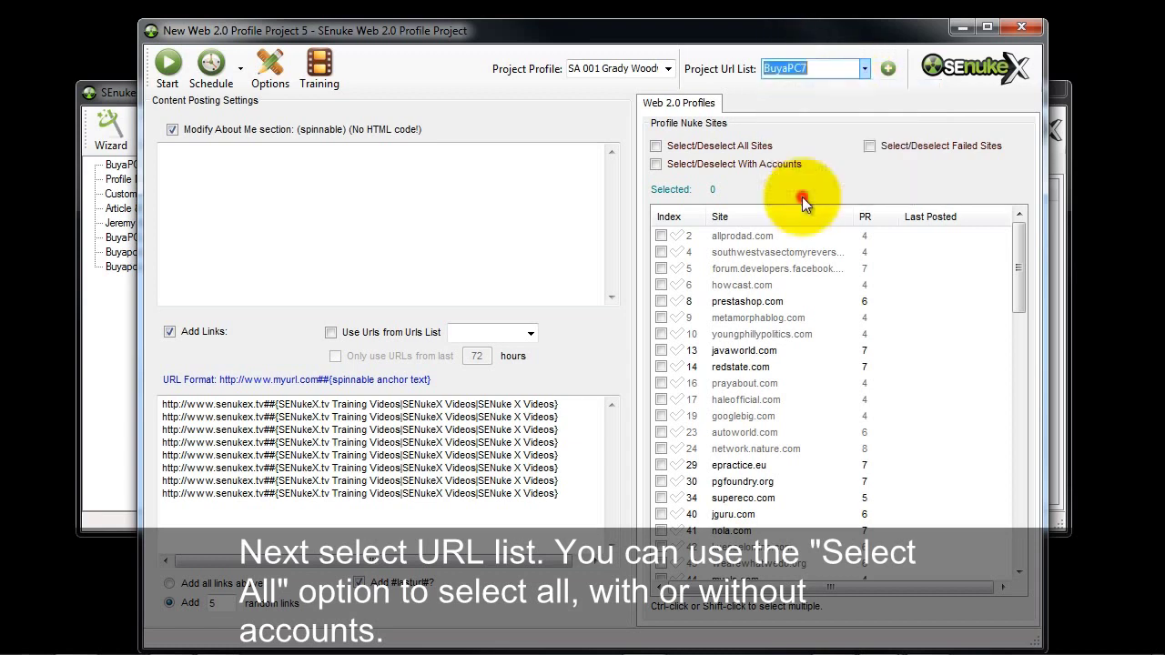
pyautogui.click(656, 146)
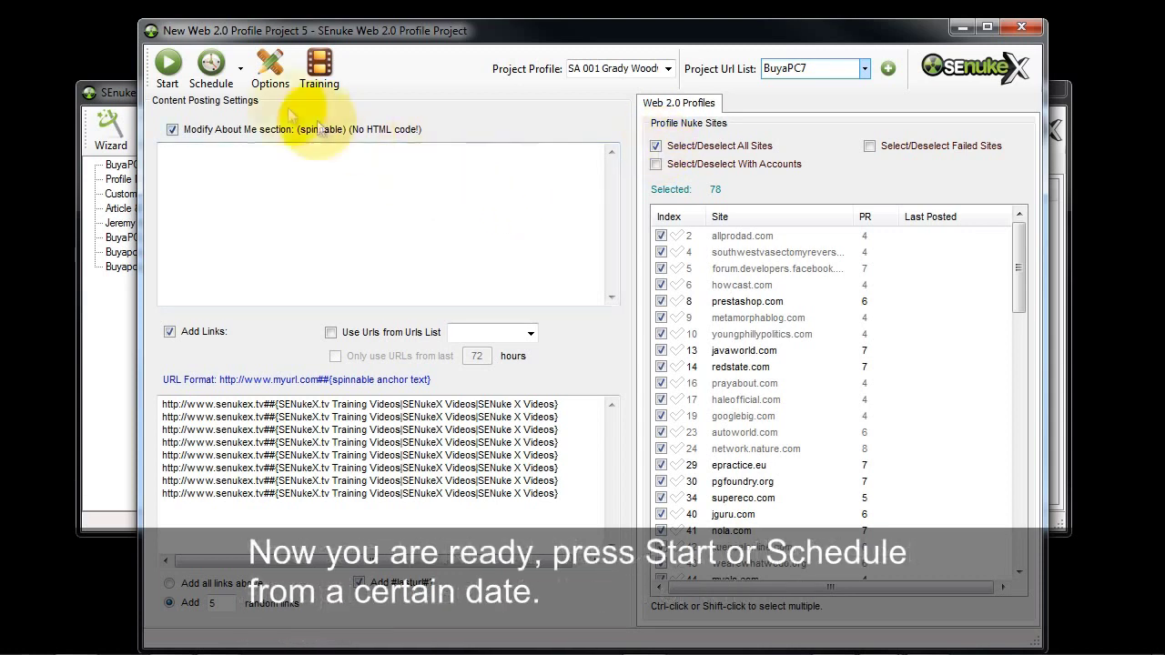
# - Try scheduling the project to start after another project is complete, and close the schedule without saving
pyautogui.click(233, 80)
pyautogui.click(233, 103)
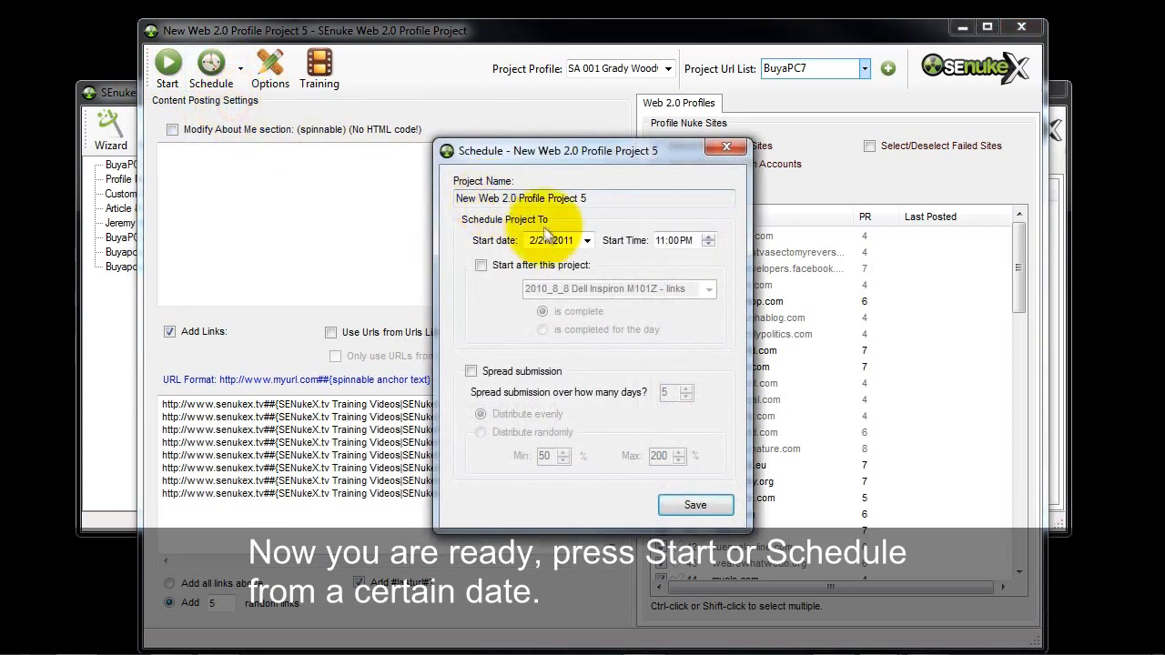
pyautogui.click(508, 265)
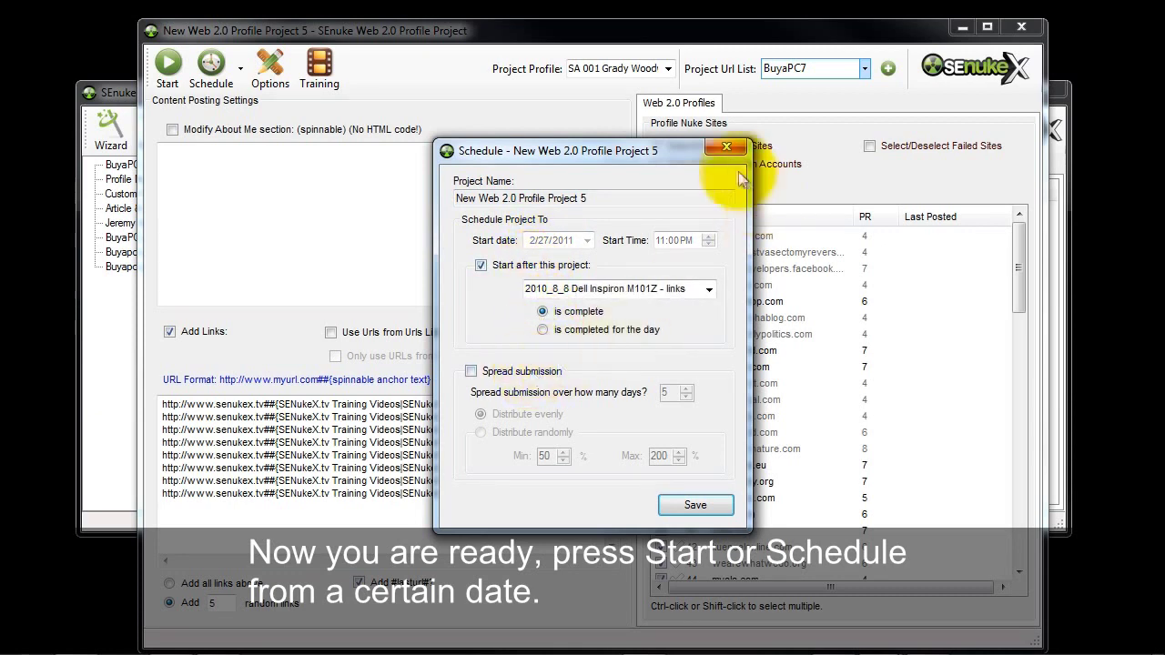
pyautogui.click(726, 148)
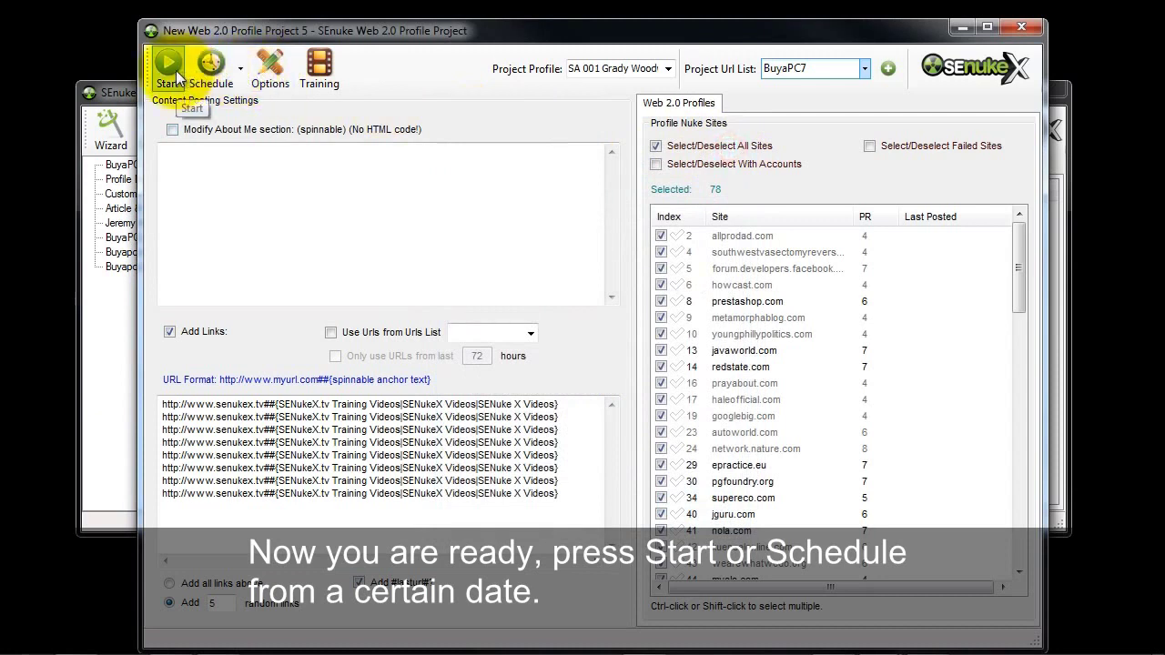